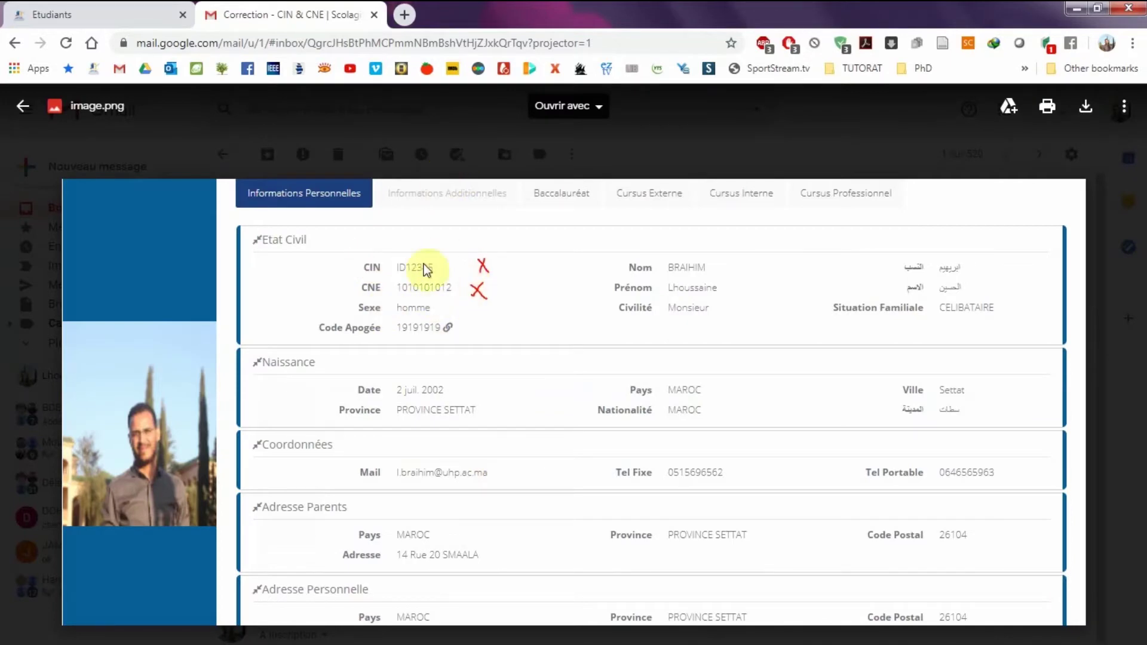
# - Close the attached image in Gmail, switch to the FSTS student portal and reload the student profile page
pyautogui.click(487, 145)
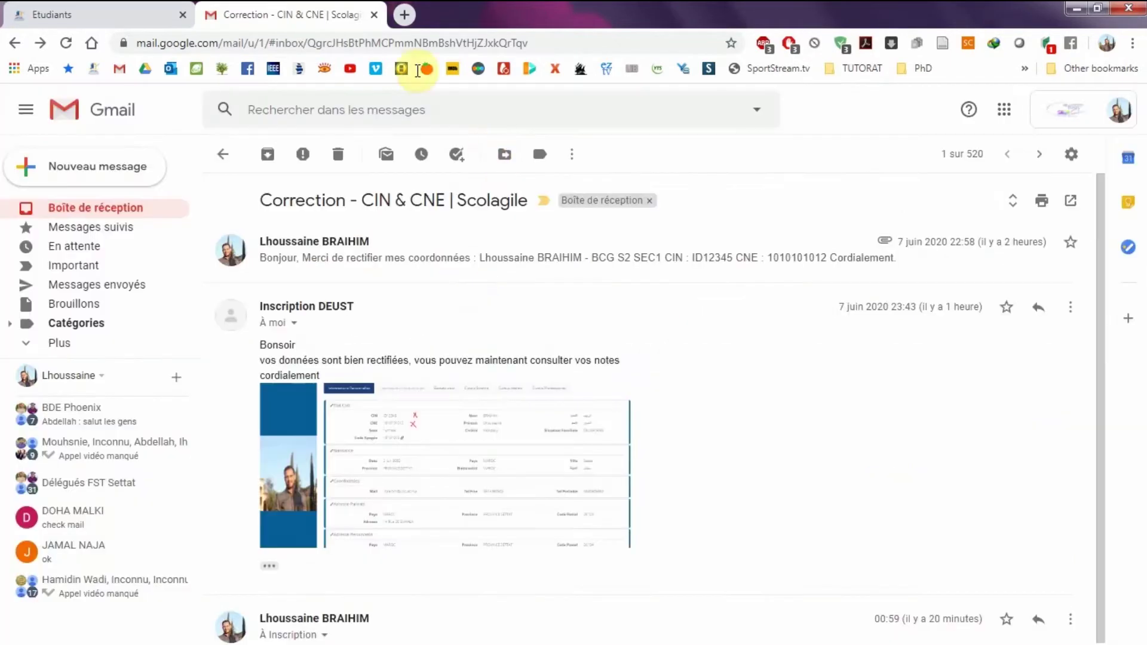
pyautogui.click(164, 12)
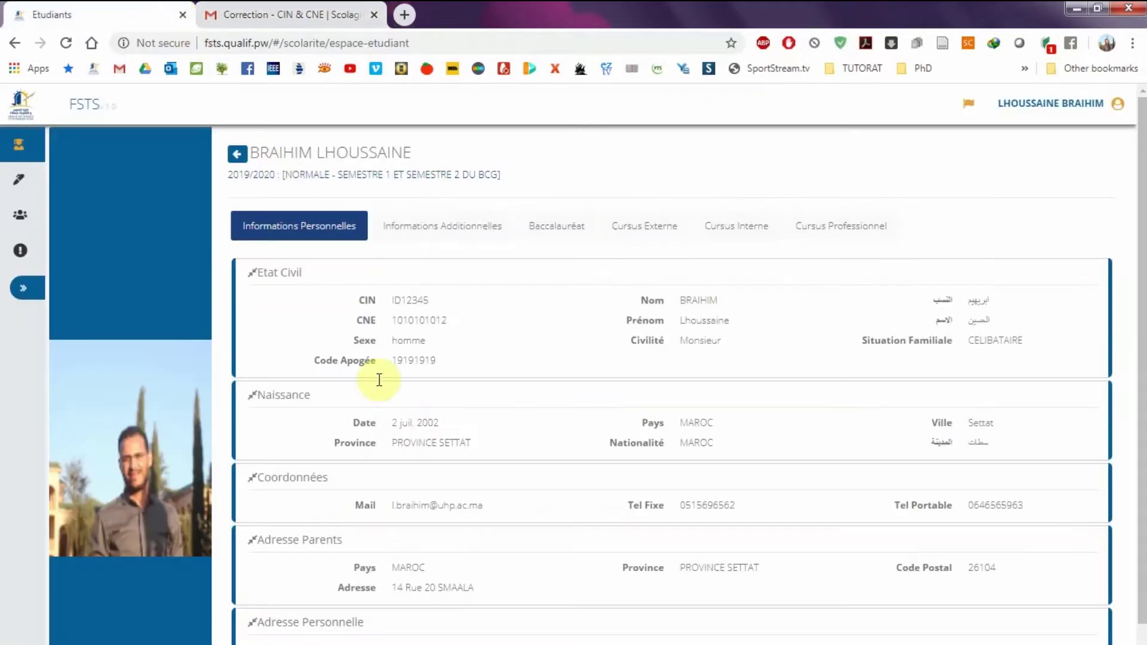
pyautogui.click(66, 48)
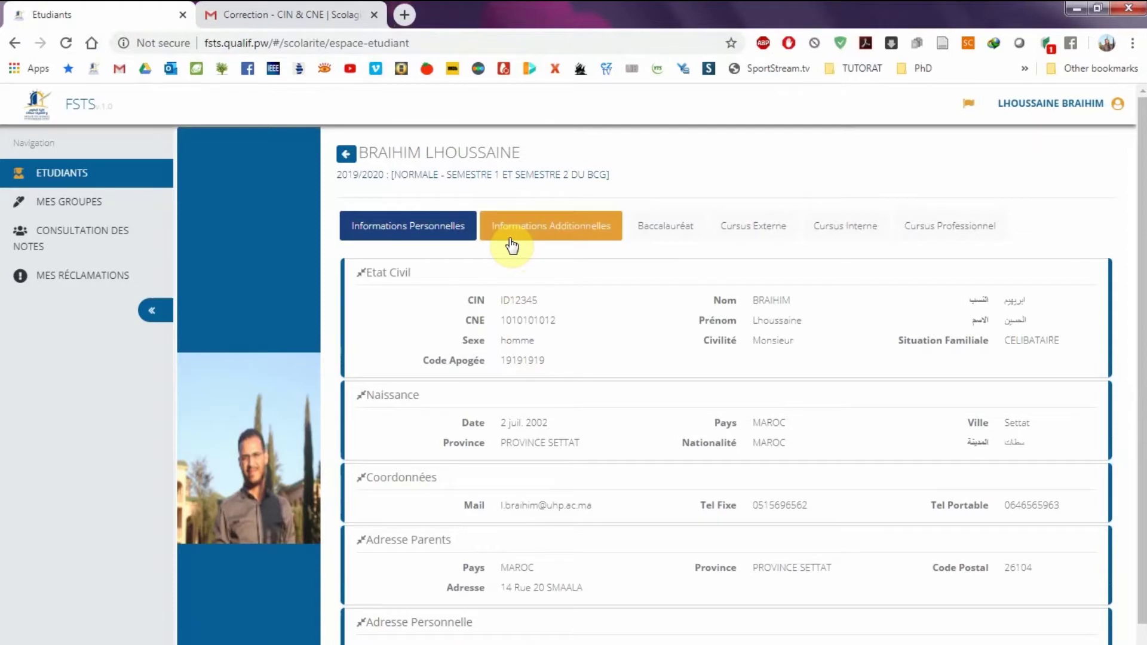
# - Look through the profile's additional information, Baccalauréat, Cursus Externe and Cursus Professionnel sections
pyautogui.click(512, 245)
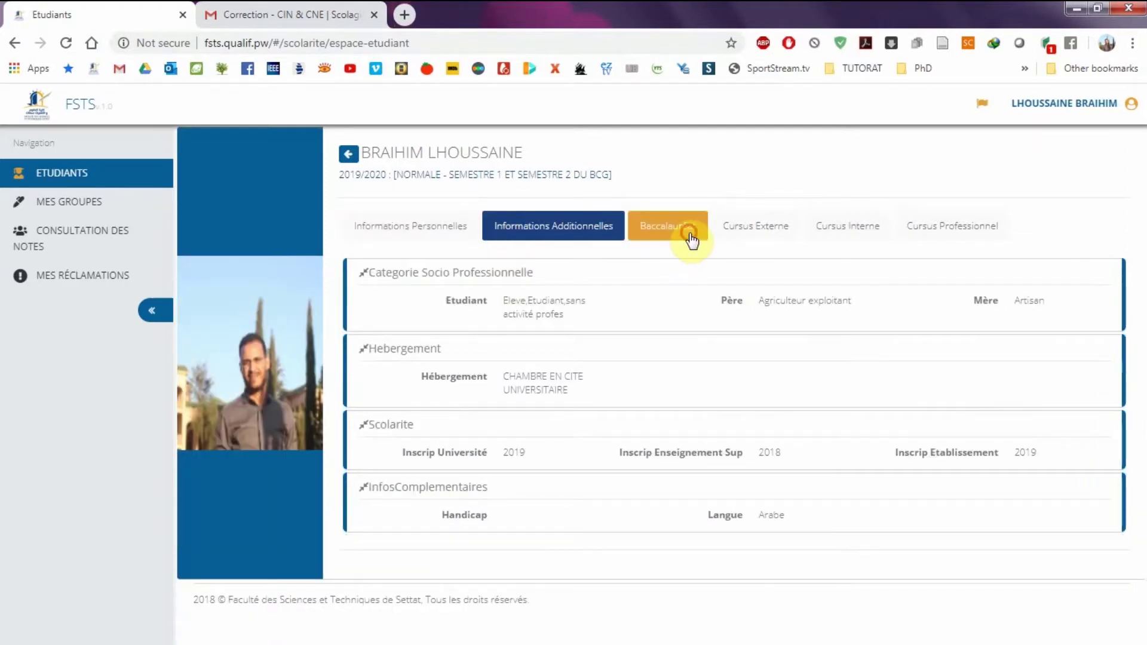
pyautogui.click(691, 239)
pyautogui.click(758, 238)
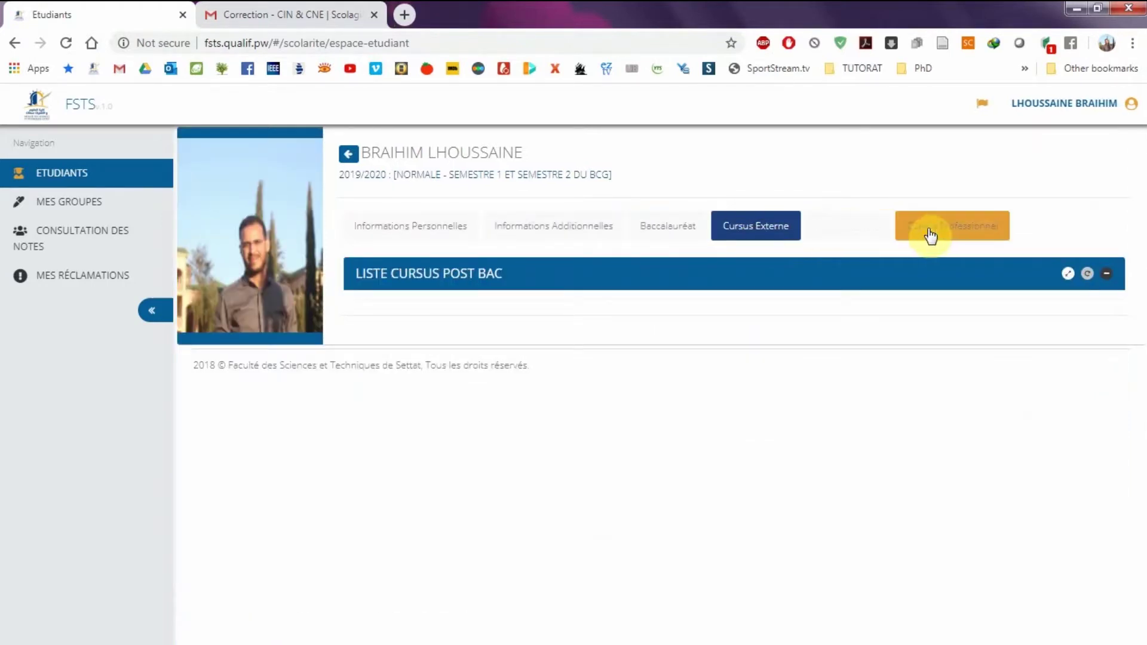
pyautogui.click(950, 237)
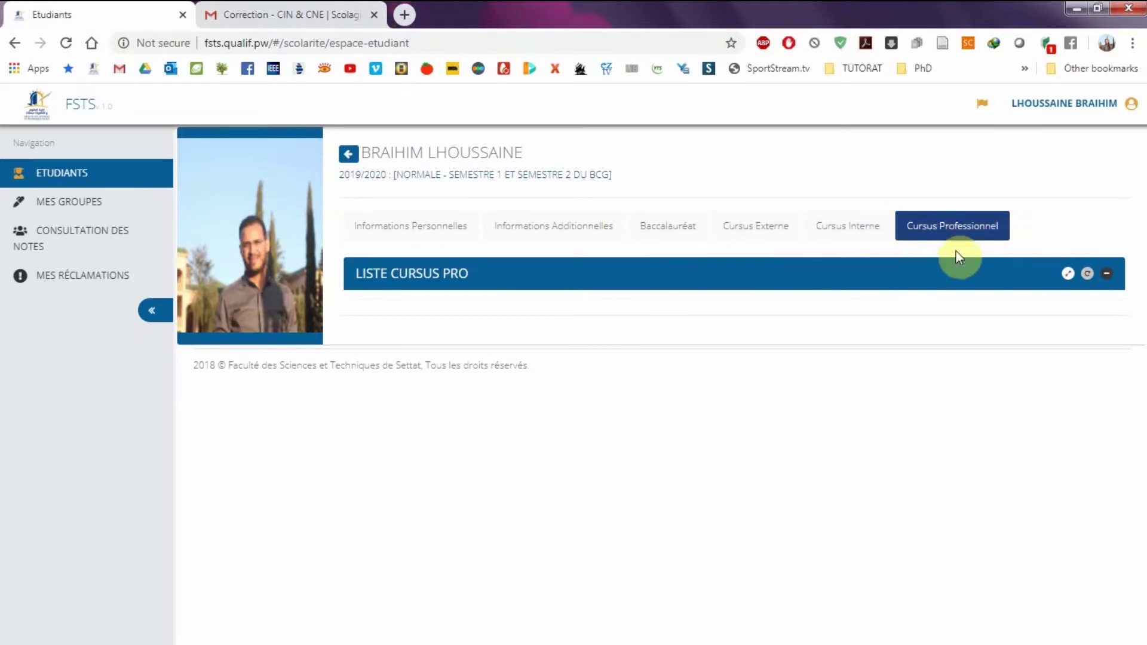
# - Open the student's grade overview and search the grades for the academic year 2018/2019
pyautogui.click(78, 233)
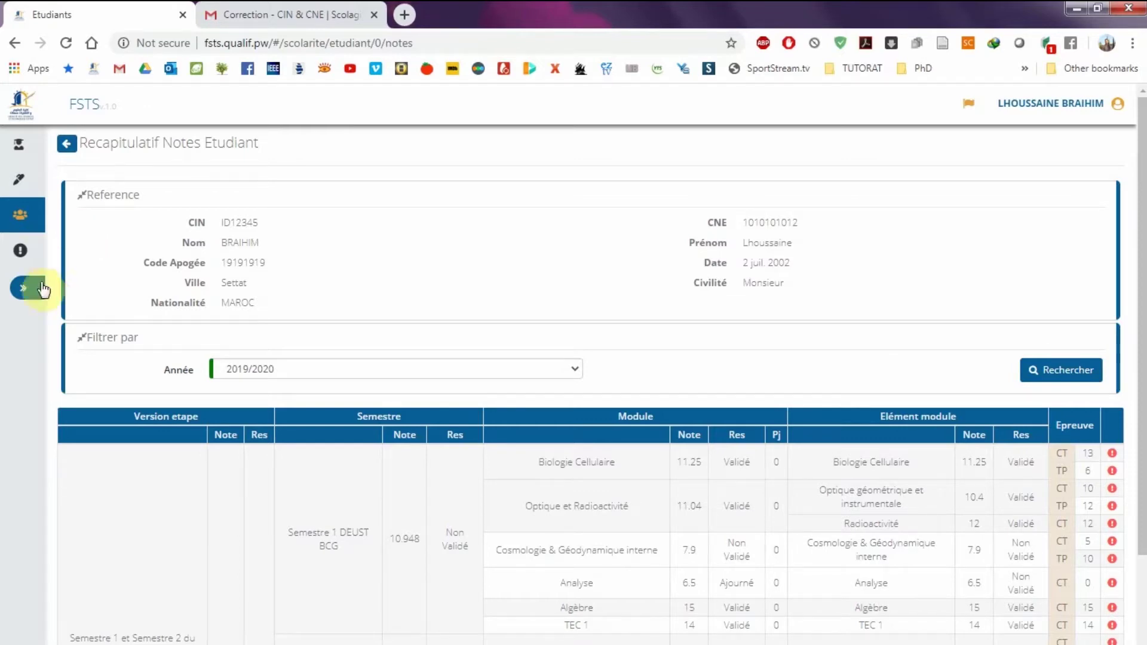
pyautogui.scroll(-3, 374, 370)
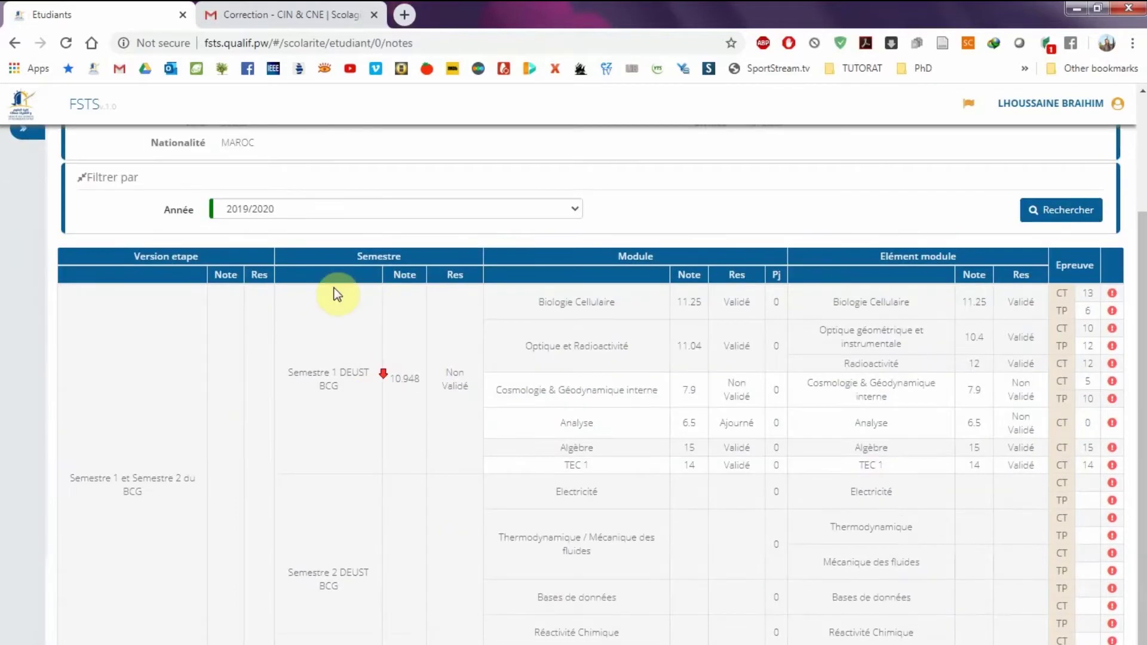
pyautogui.click(287, 206)
pyautogui.click(284, 264)
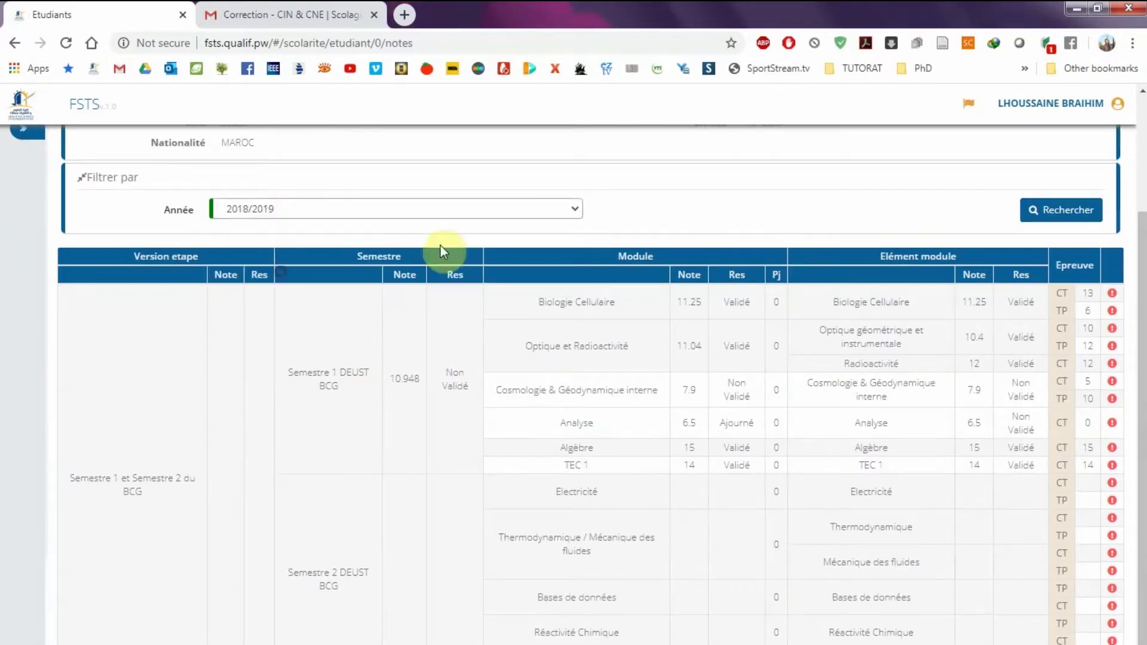
pyautogui.click(1064, 210)
# - Search the grades for the academic year 2019/2020 and examine the module and exam results
pyautogui.click(295, 369)
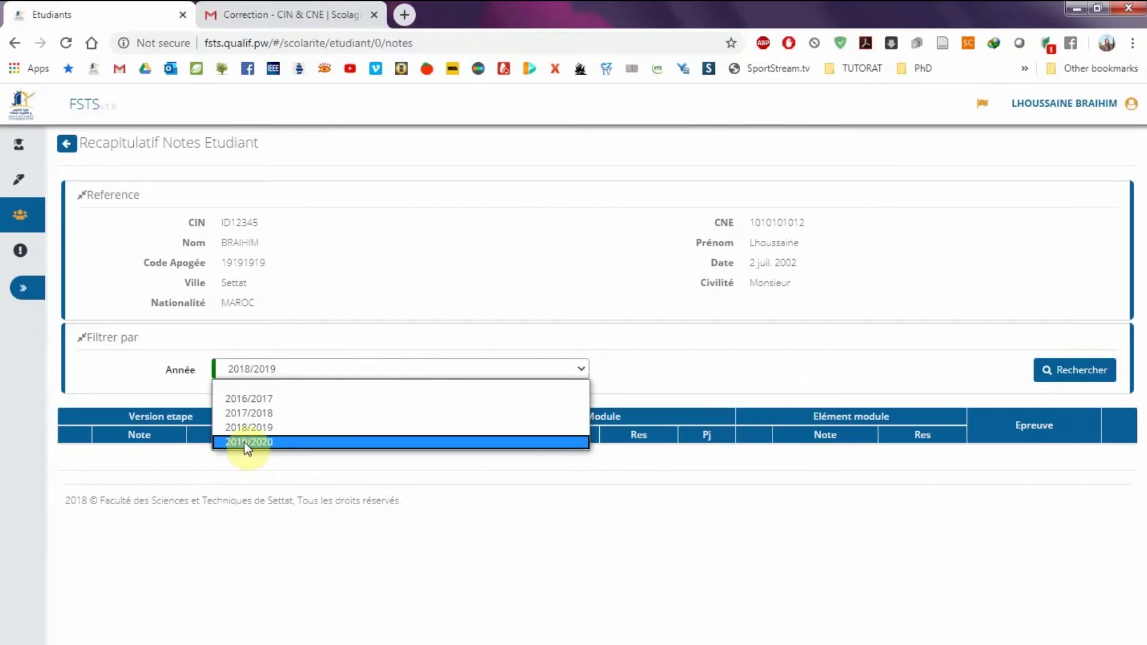
pyautogui.click(275, 442)
pyautogui.click(1063, 370)
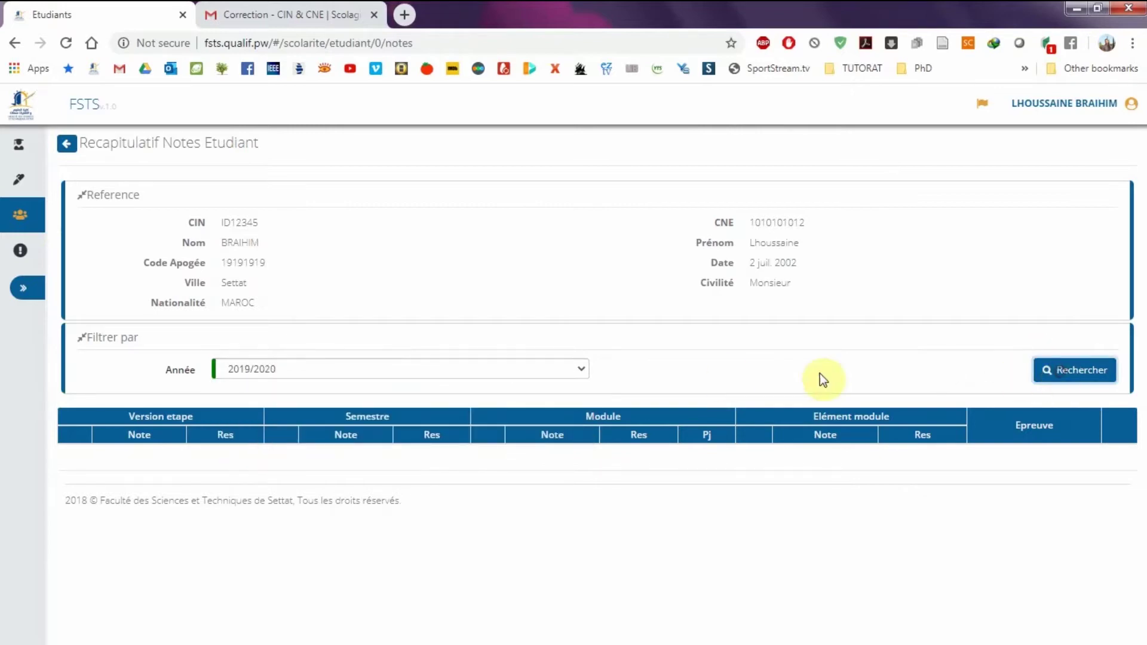
pyautogui.scroll(-4, 724, 376)
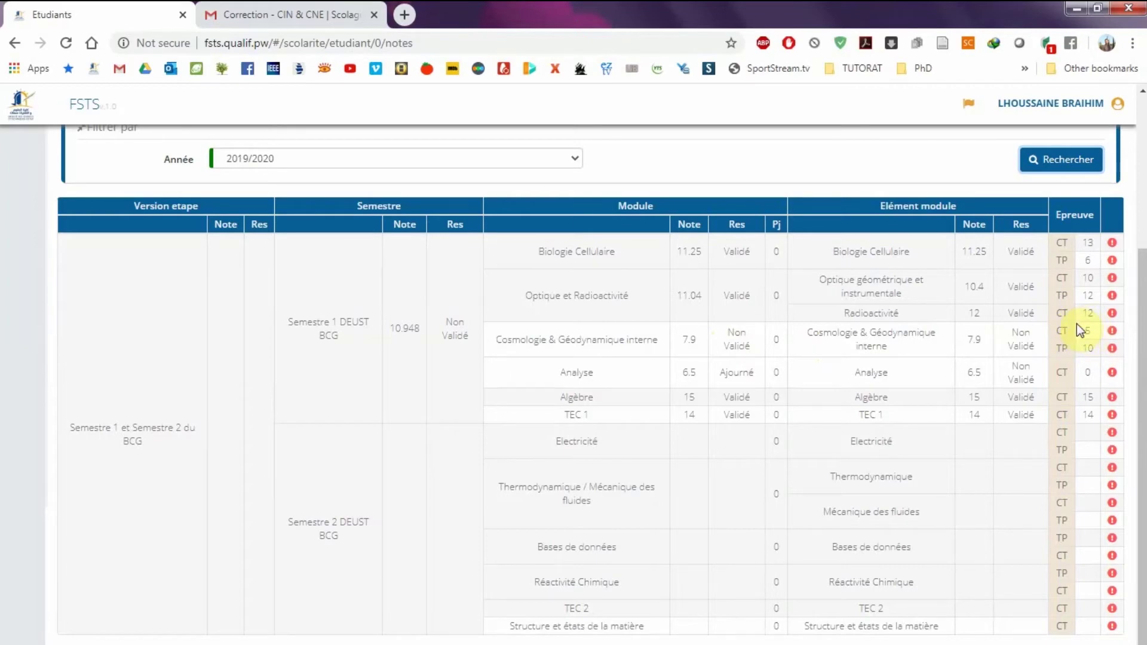
# - Start a complaint about the CT exam grade of Cosmologie & Géodynamique interne, ready to enter its description
pyautogui.click(1113, 330)
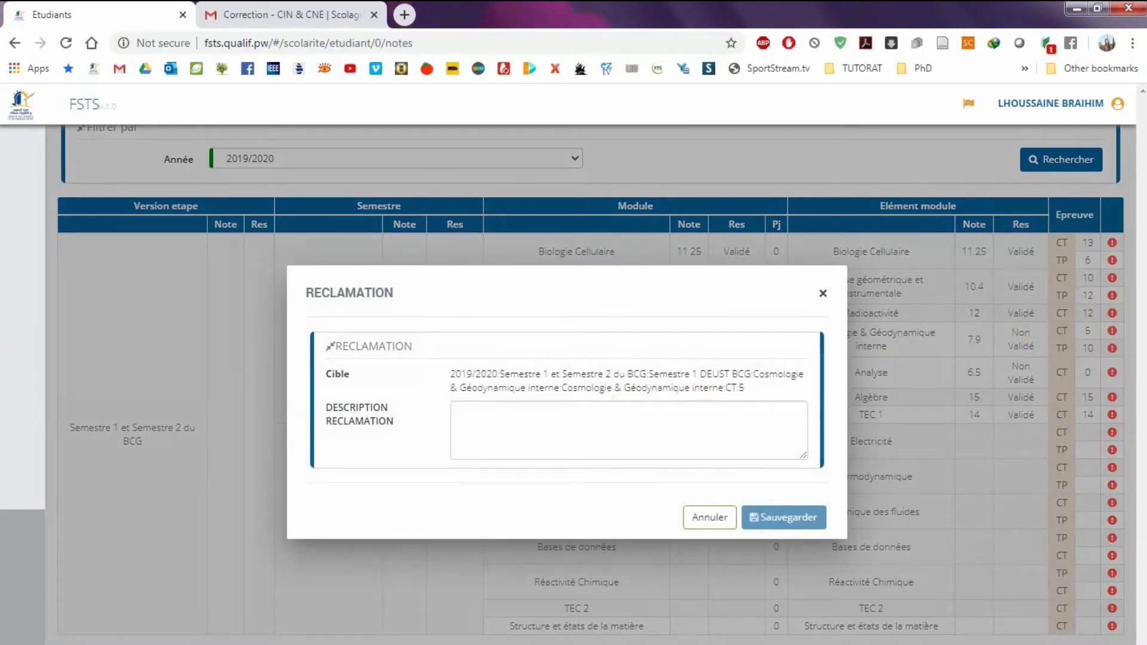
pyautogui.click(500, 408)
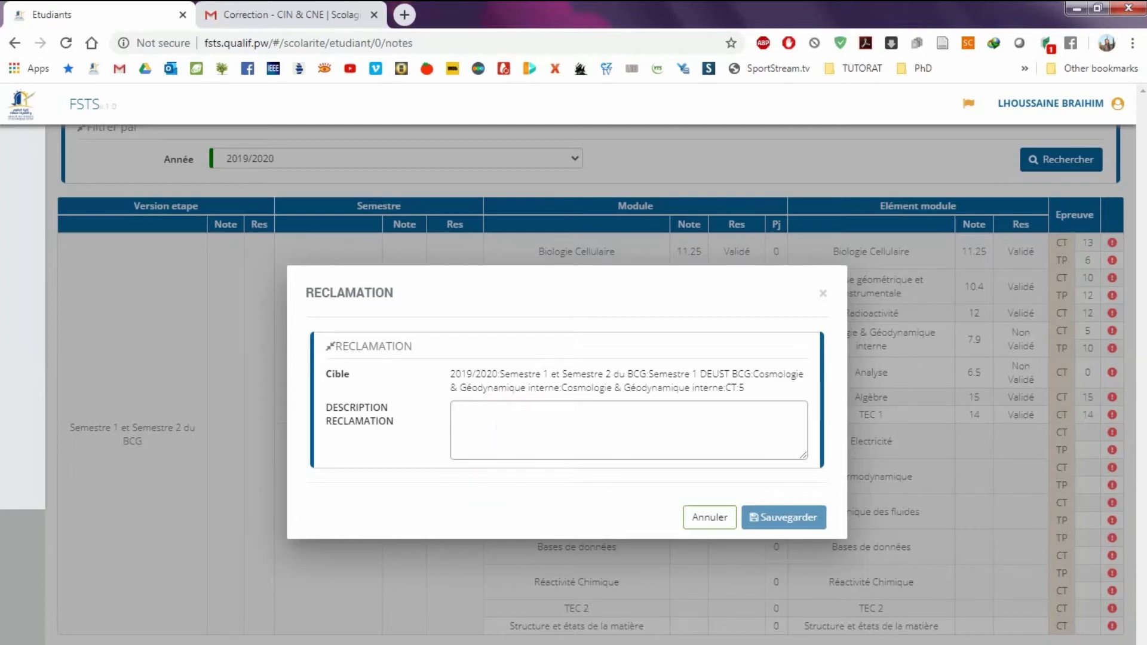
# - Switch to the Word document of letter templates and copy the grade review request, from its title line through "Cordialement"
pyautogui.moveTo(168, 644)
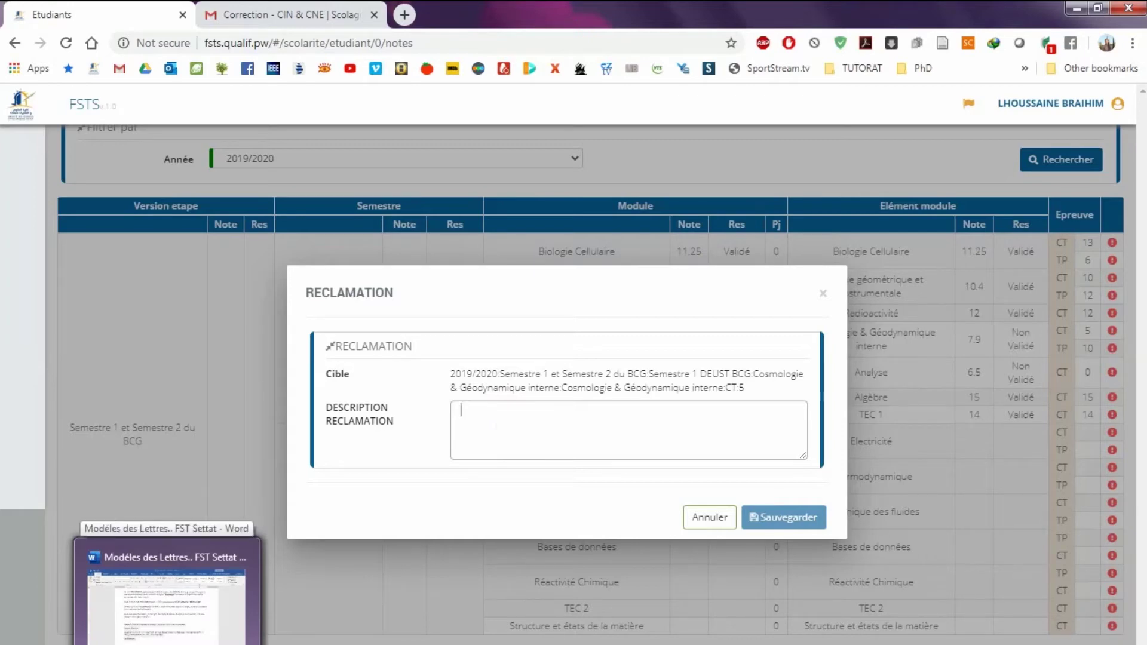
pyautogui.click(172, 640)
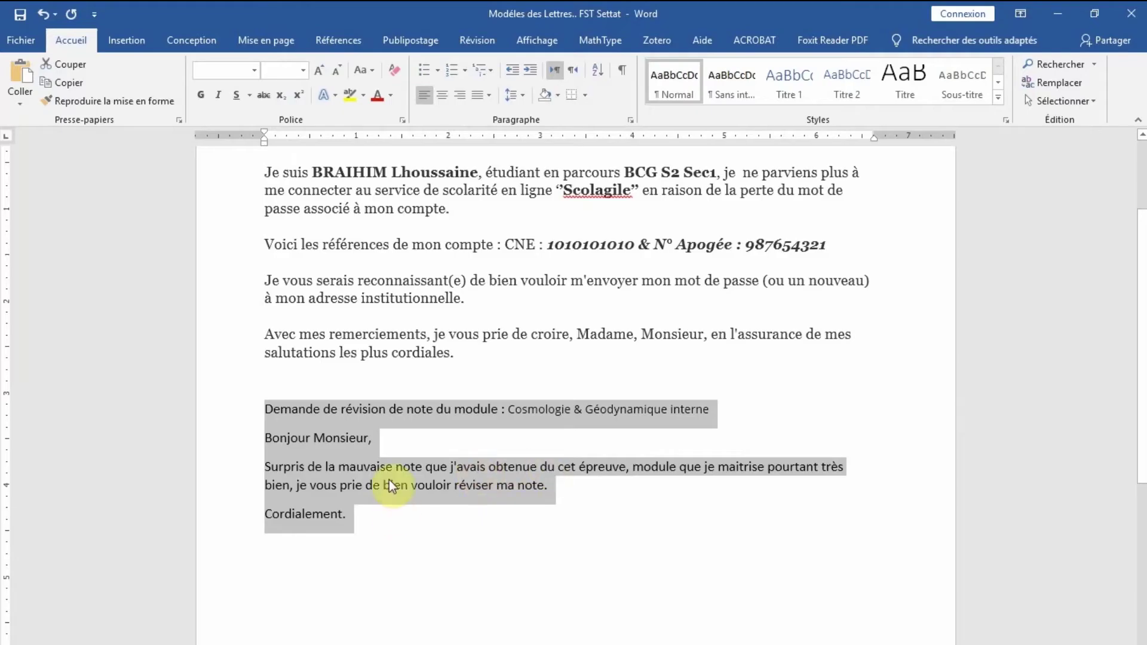
pyautogui.click(410, 540)
pyautogui.moveTo(379, 530); pyautogui.dragTo(256, 424)
pyautogui.click(539, 541)
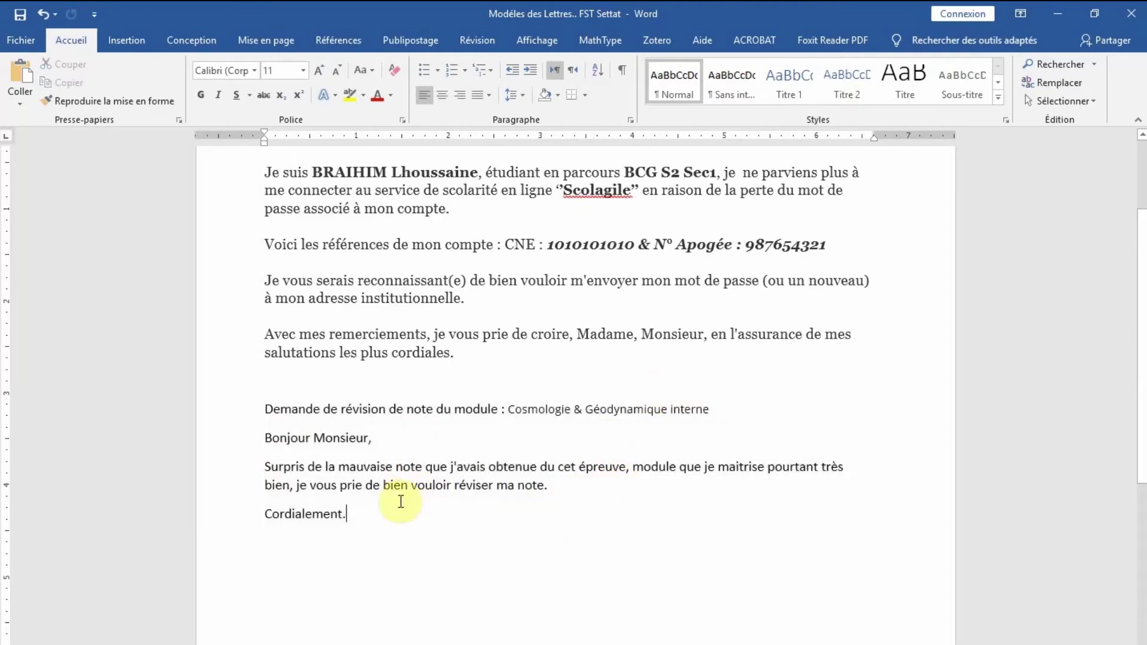
# - Return to the portal in Chrome, paste the copied request as the complaint description and save the complaint
pyautogui.click(1058, 14)
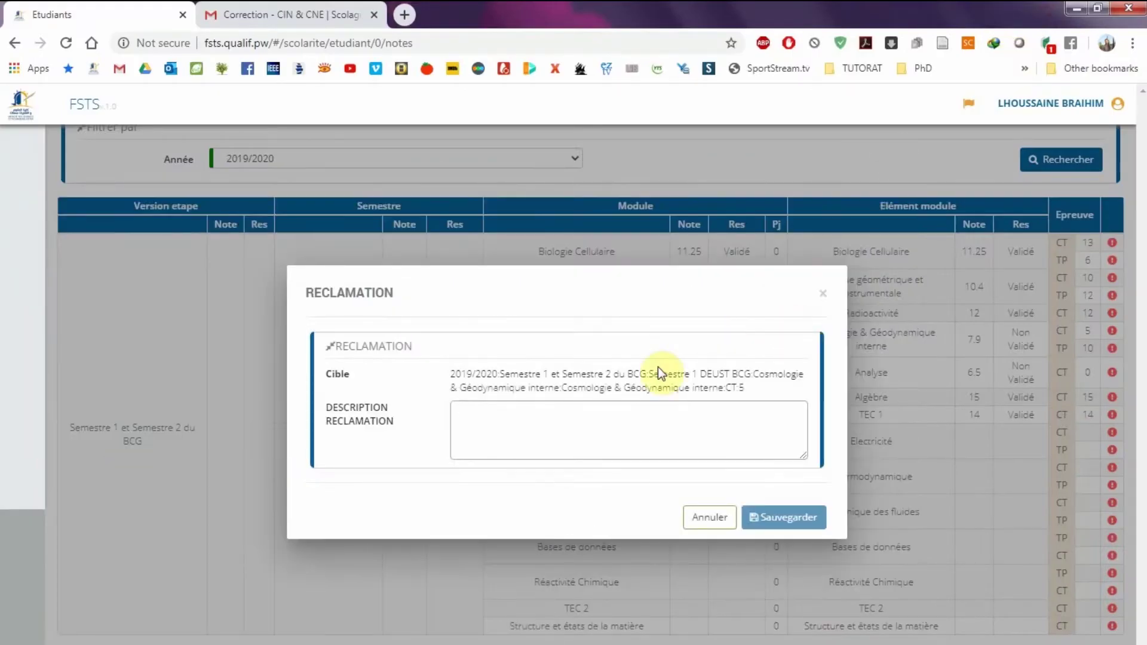
pyautogui.hotkey('ctrl', 'v')
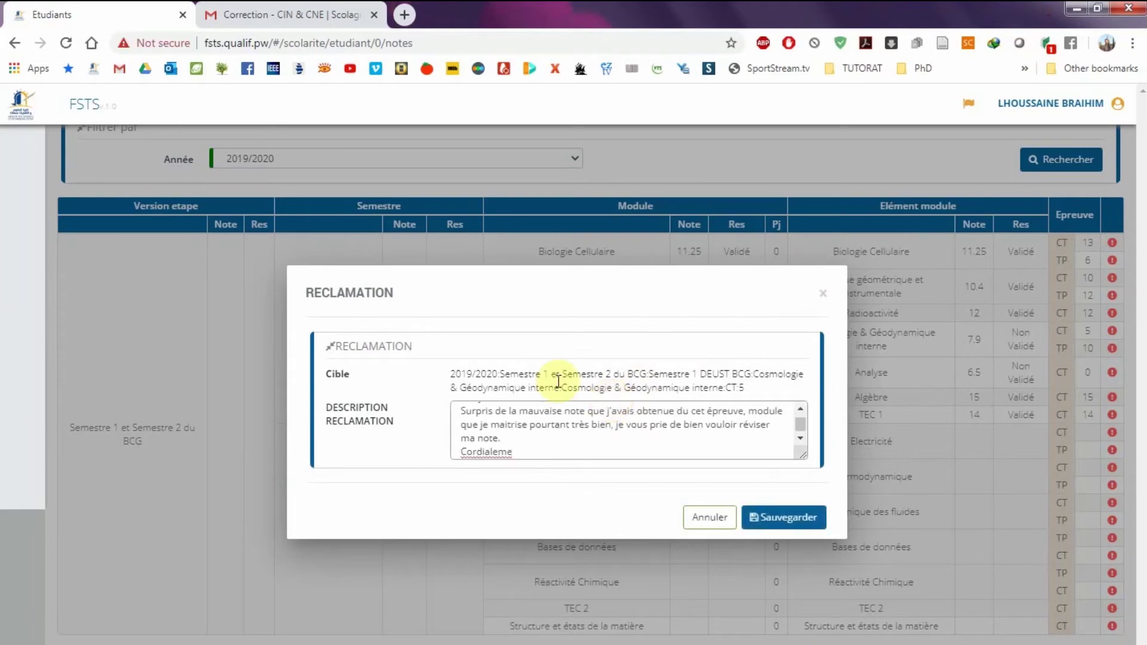
pyautogui.click(783, 518)
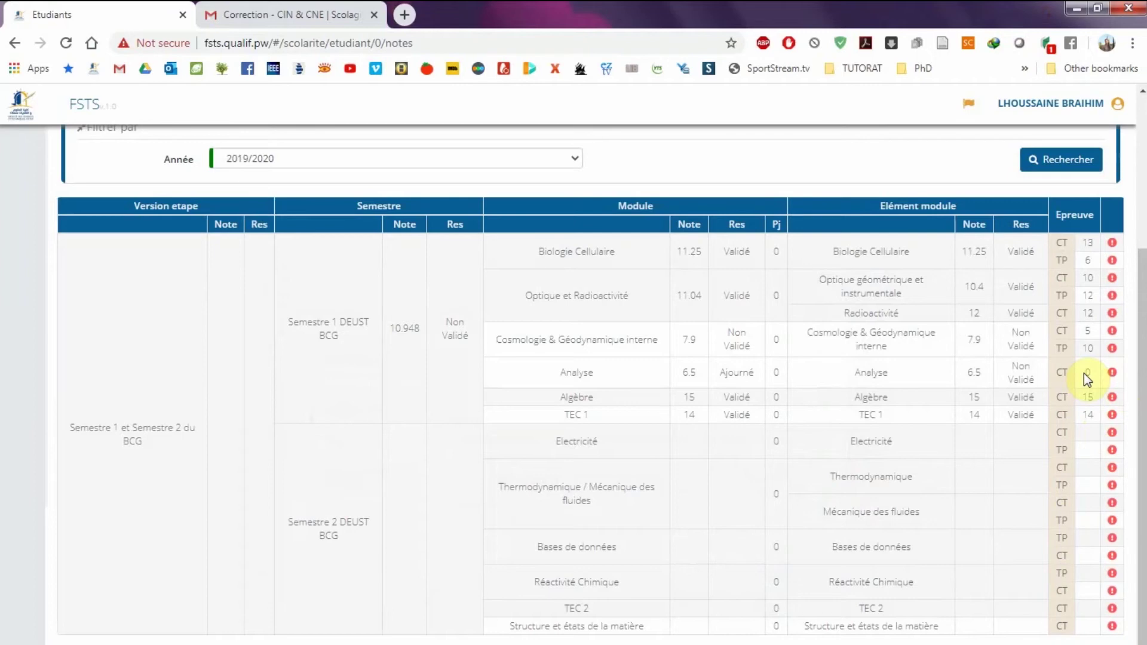
# - Open the list of complaints, view the saved grade complaint in its edit form and close the form
pyautogui.scroll(1, 128, 245)
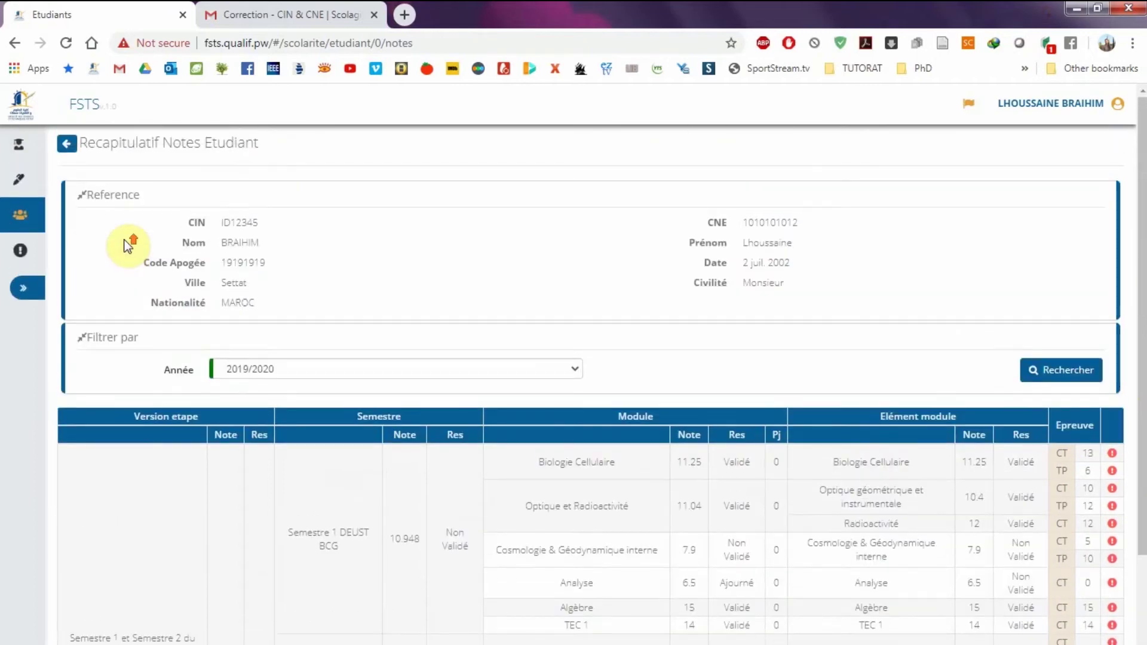
pyautogui.click(35, 251)
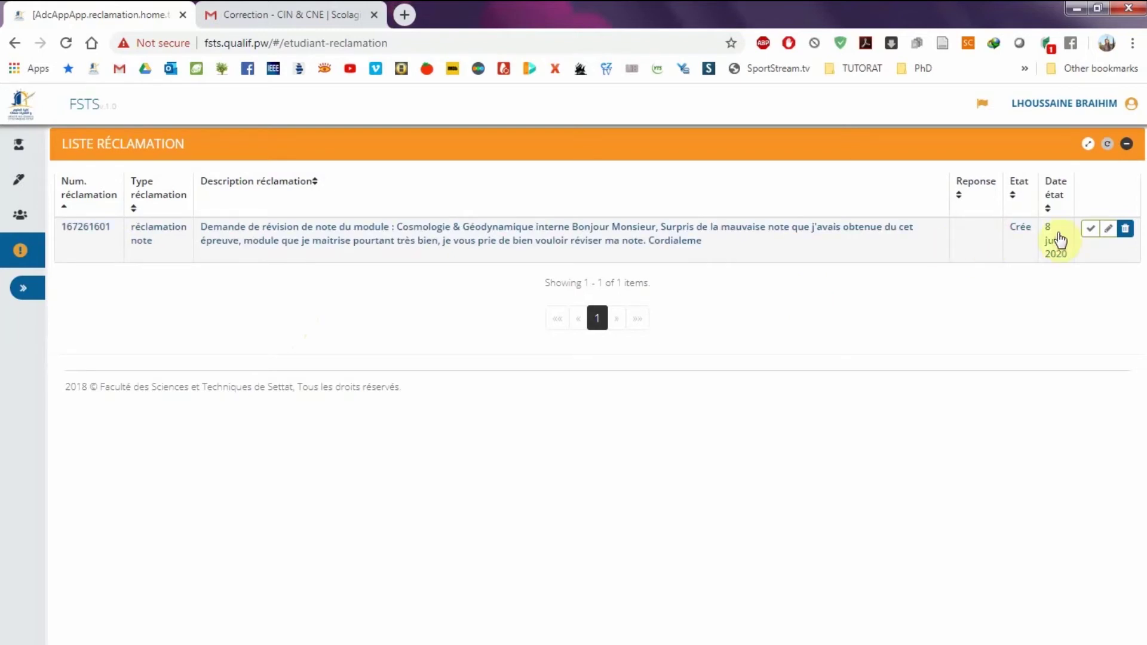
pyautogui.click(1111, 229)
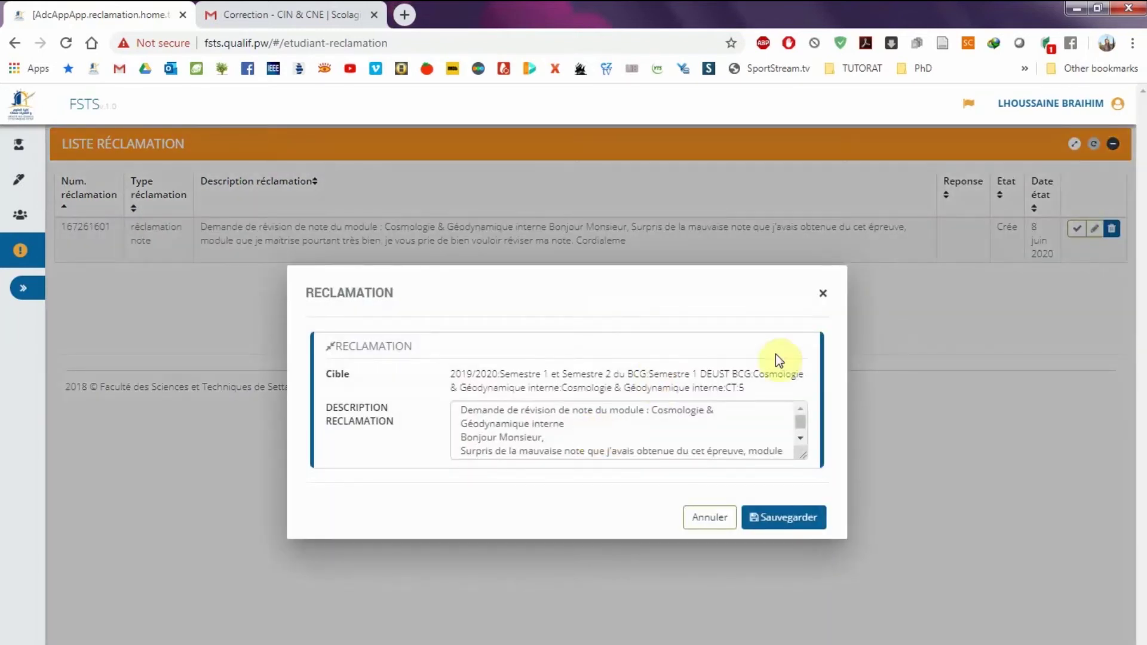
pyautogui.click(824, 295)
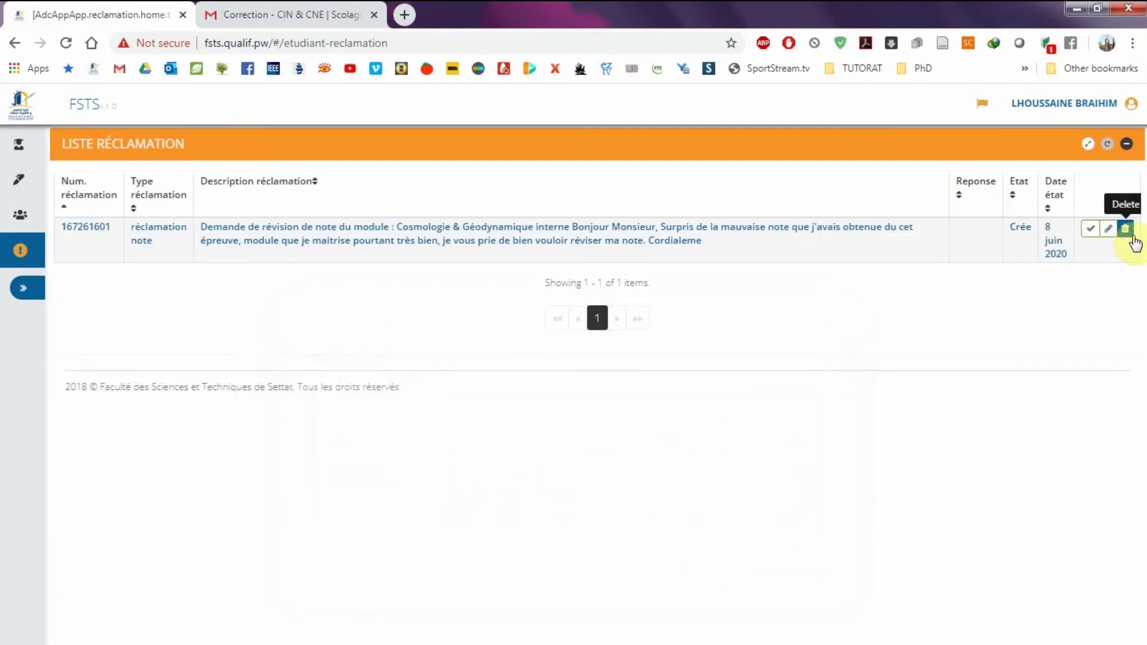
# - Validate the grade complaint in the list and confirm the validation
pyautogui.click(1090, 232)
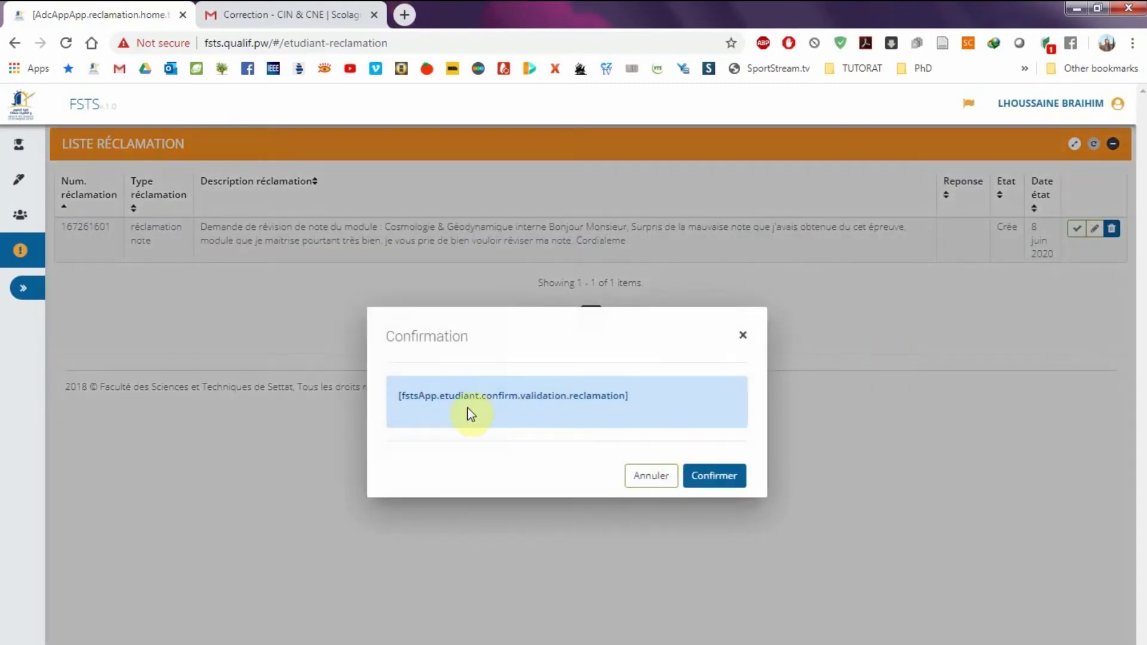
pyautogui.click(710, 478)
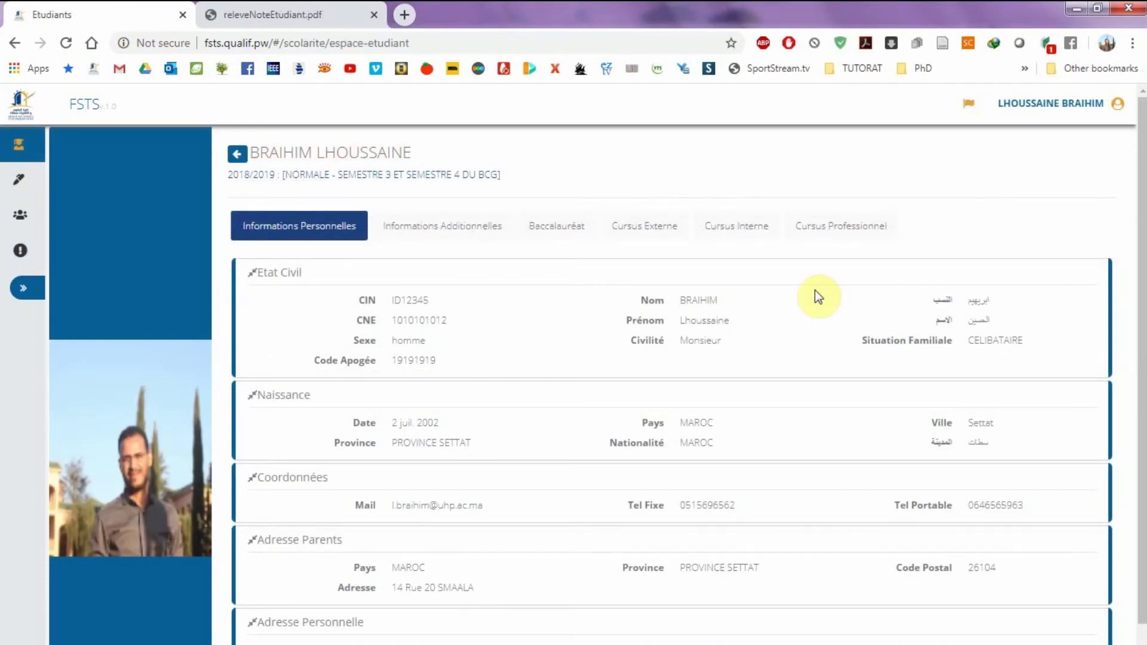
# - Read the administration's response in the grade complaint's details, close them and return to the student profile
pyautogui.click(21, 266)
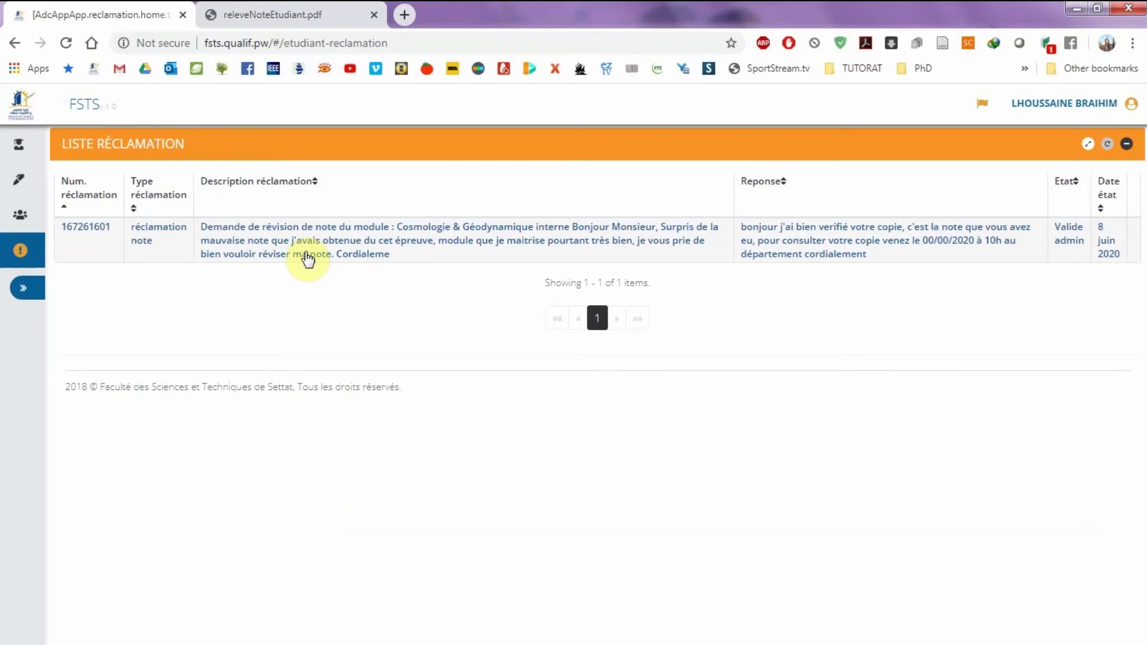
pyautogui.click(815, 254)
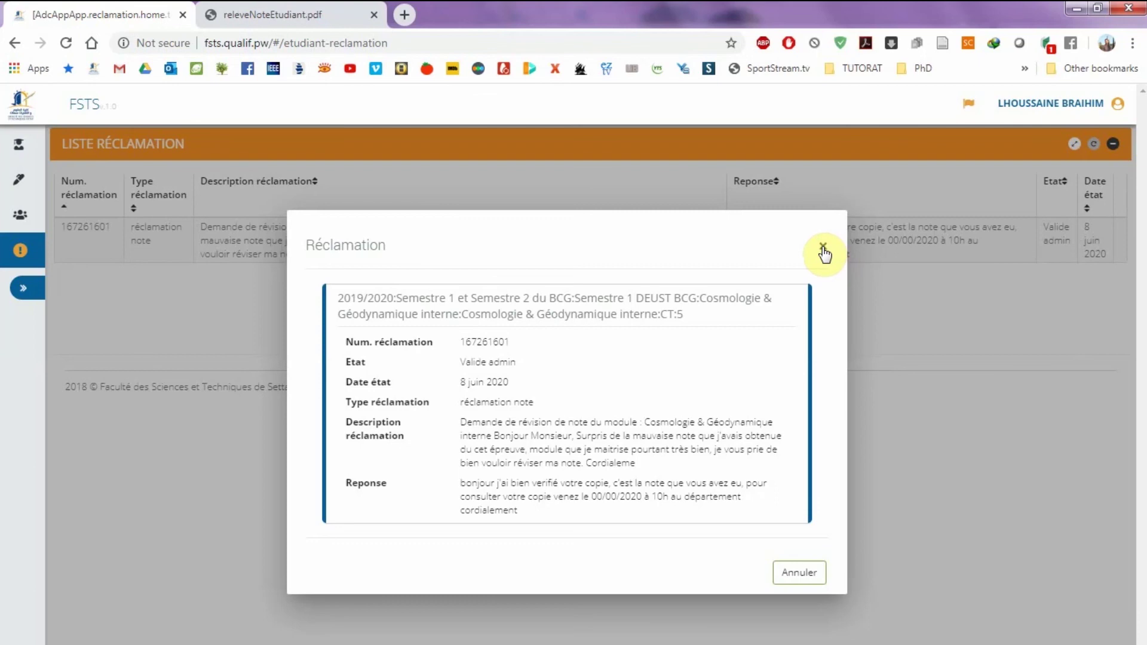
pyautogui.click(823, 249)
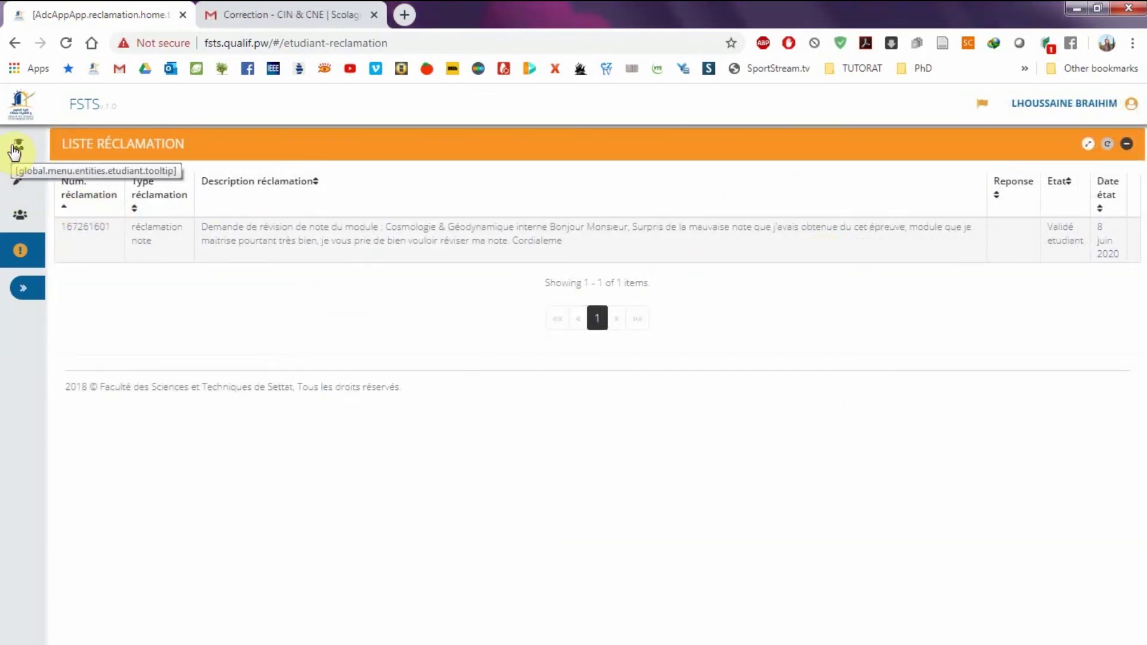
pyautogui.click(17, 148)
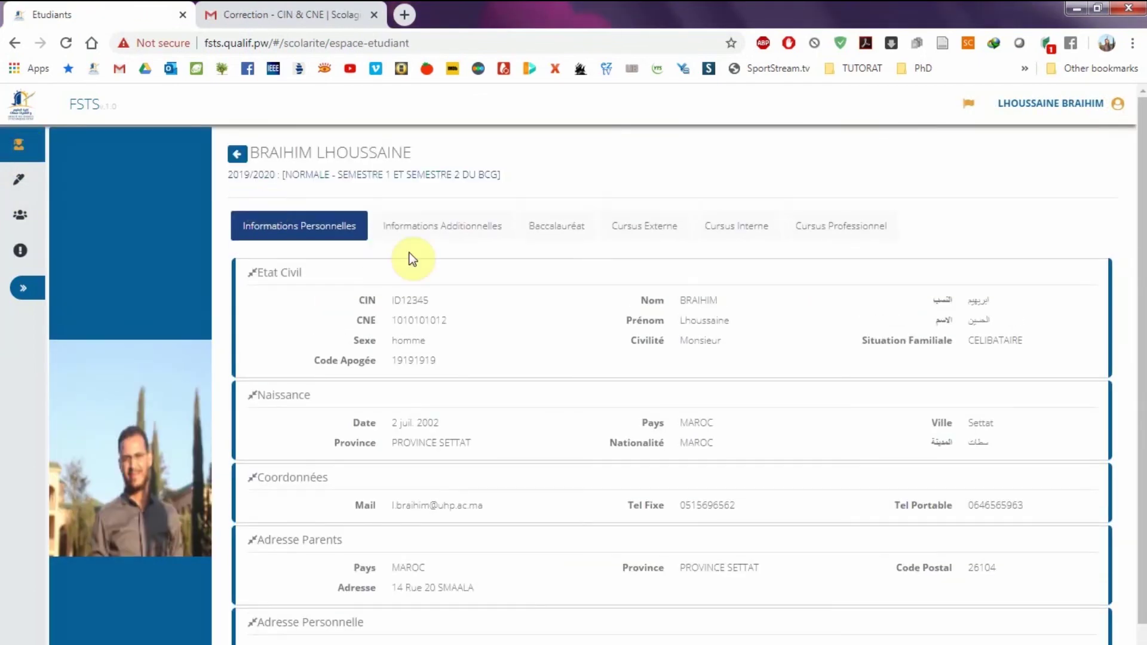